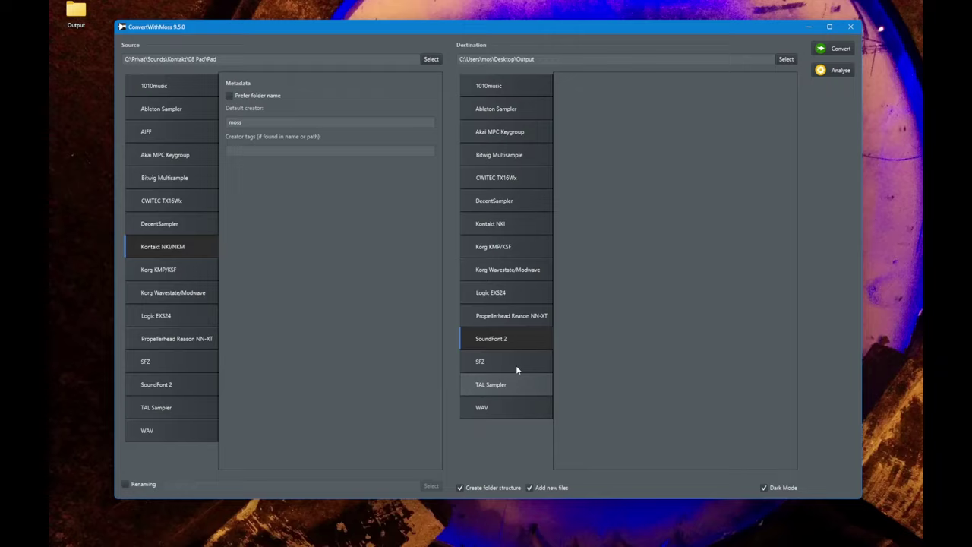
Start the SoundFont 2 conversion of the pad instruments, cancel it partway, and leave the log
click(838, 49)
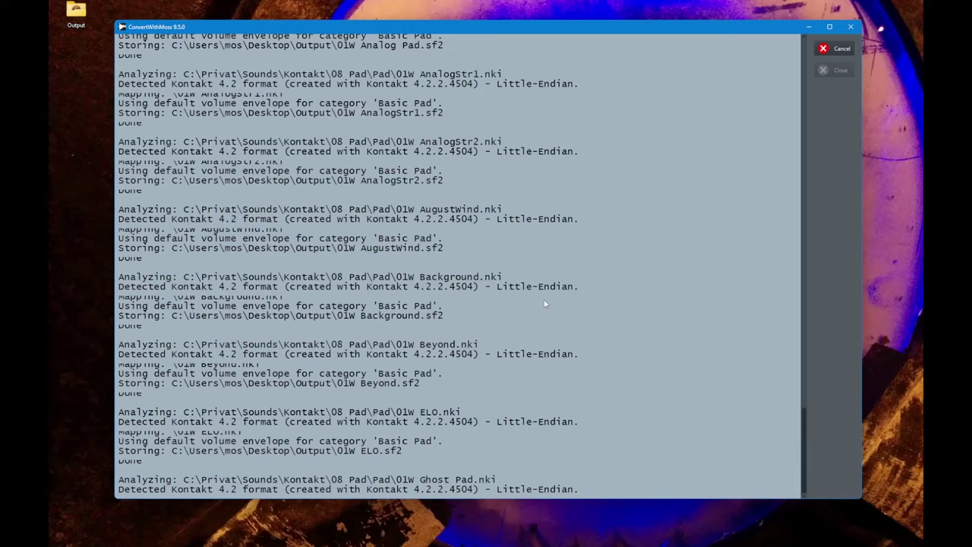
click(838, 48)
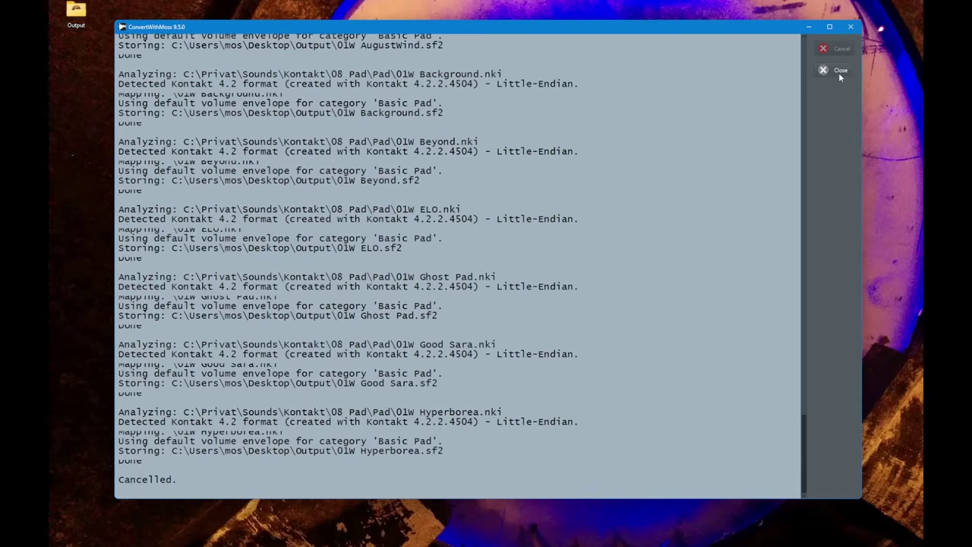
click(839, 71)
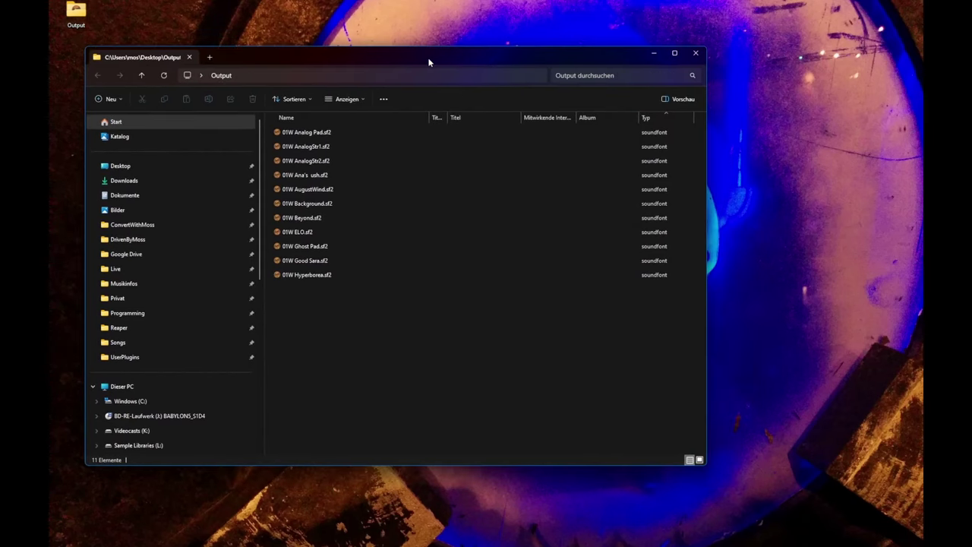
Check the converted files in Output, selecting the ELO to Good Sara files, then clearing the selection
click(328, 231)
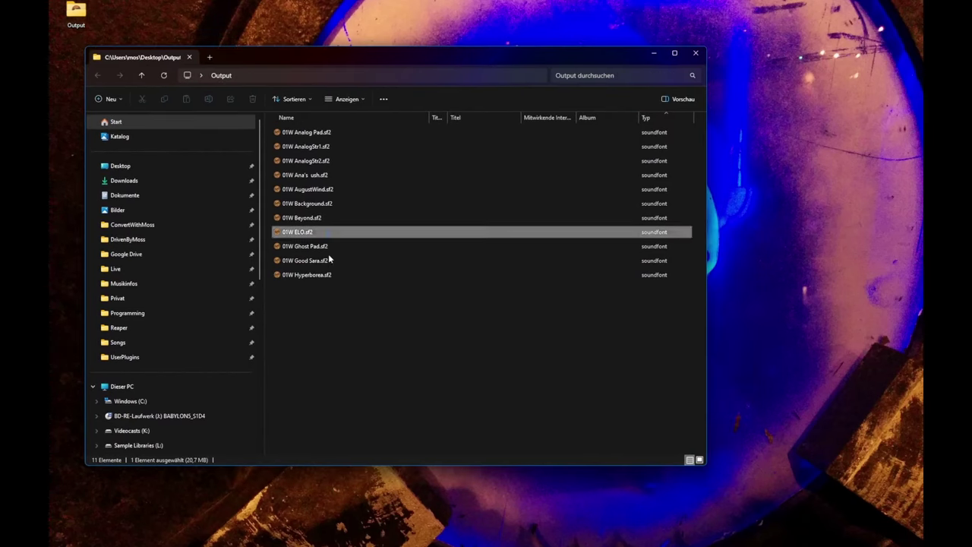
shift+click(328, 261)
right_click(329, 266)
click(303, 307)
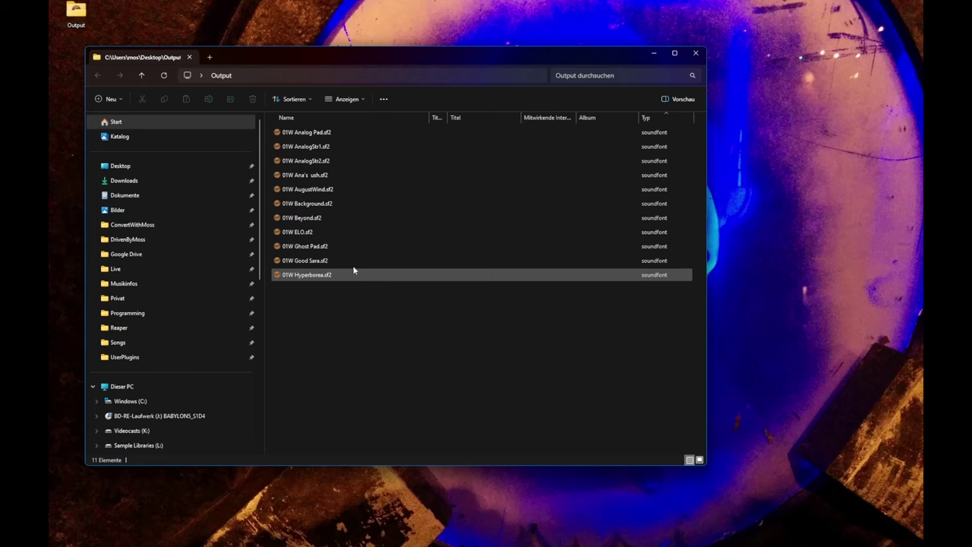
Arrange Polyphone beside the Output folder and drop 01W Analog Pad.sf2 into it
click(358, 134)
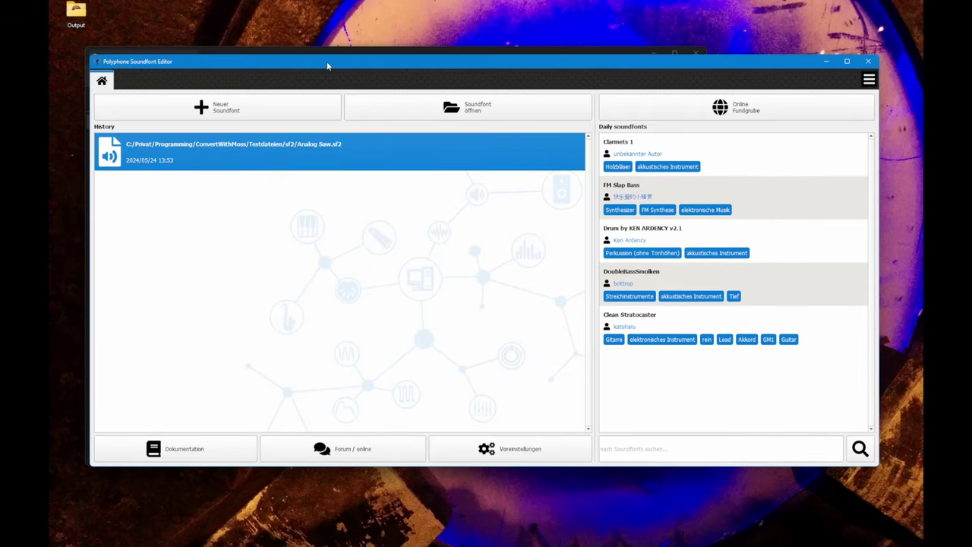
drag(328, 67, 385, 91)
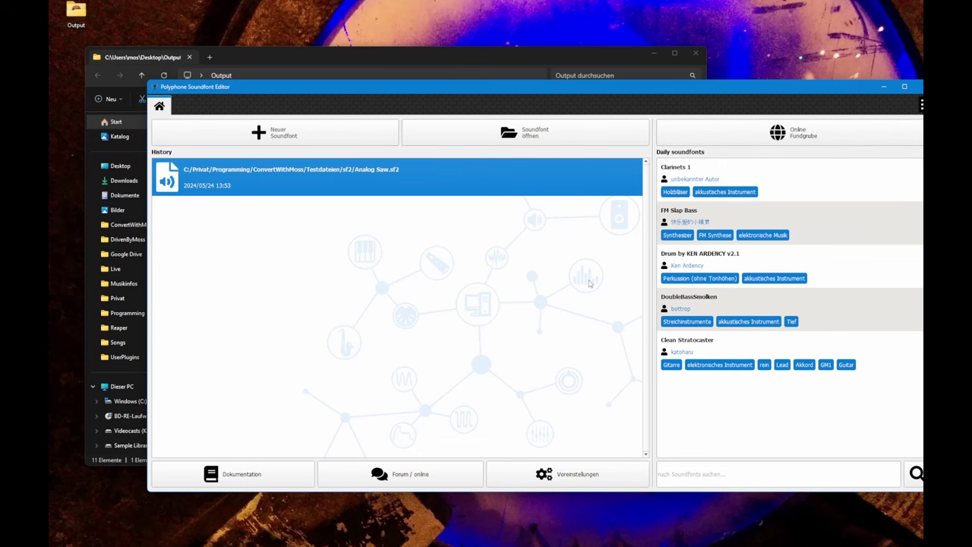
drag(494, 64, 471, 43)
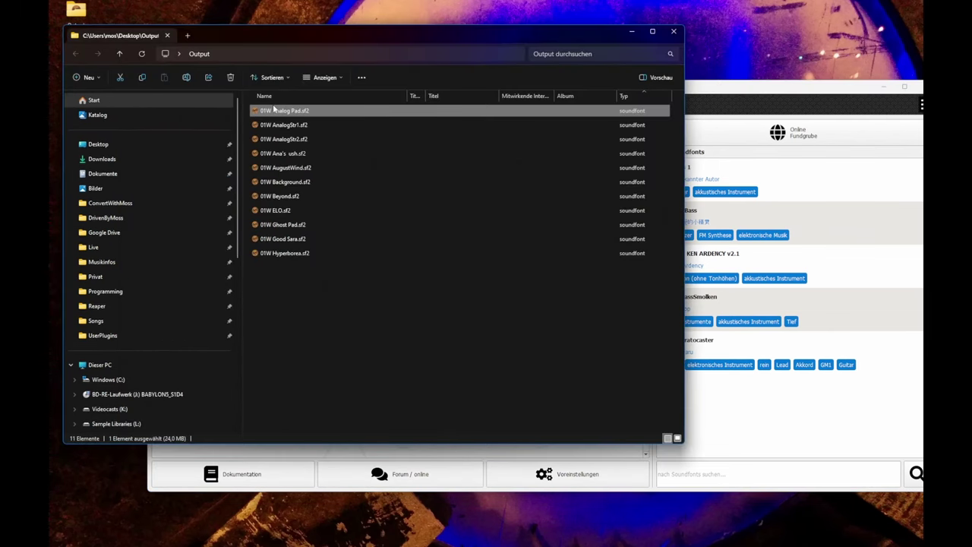
drag(274, 116, 304, 242)
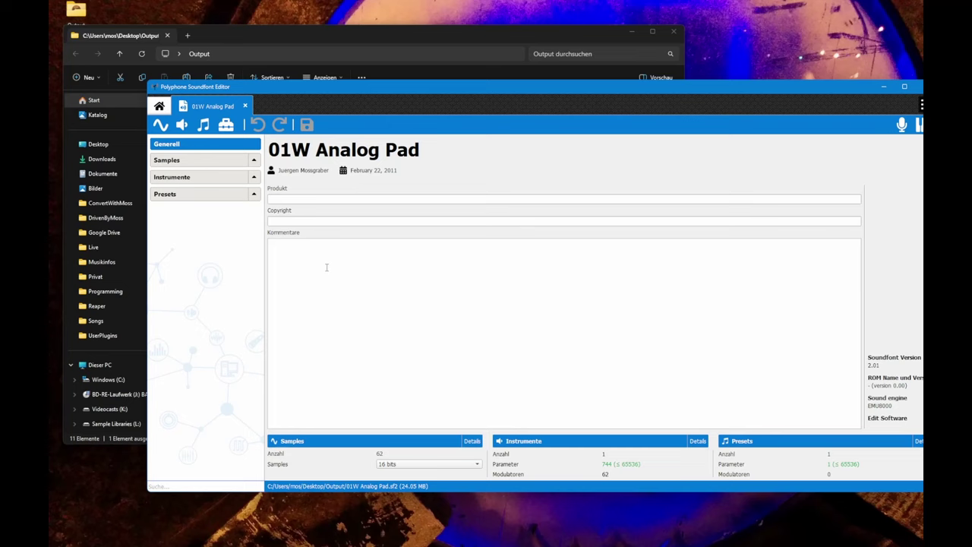
Expand the presets and instruments and show Group 1's per-sample parameters
click(255, 194)
click(206, 209)
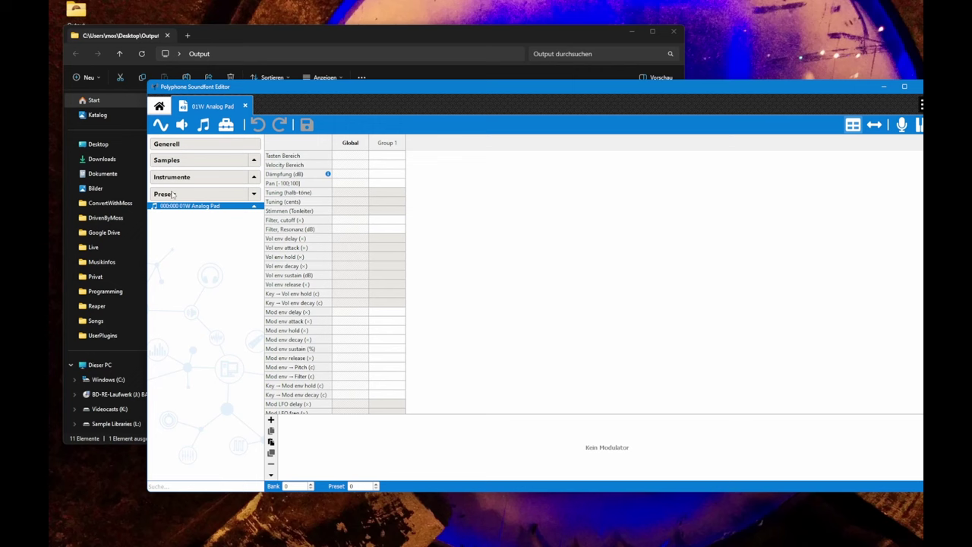
click(193, 181)
click(253, 177)
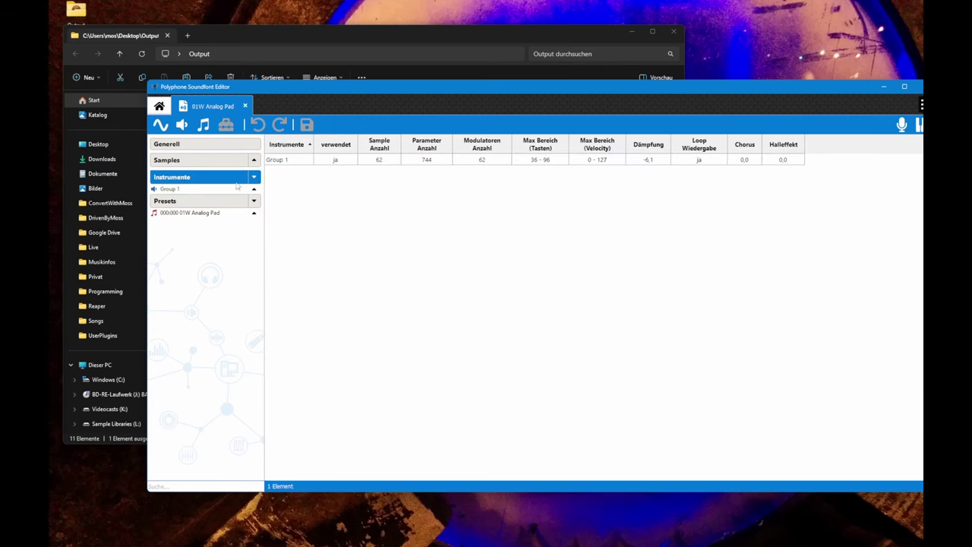
click(199, 190)
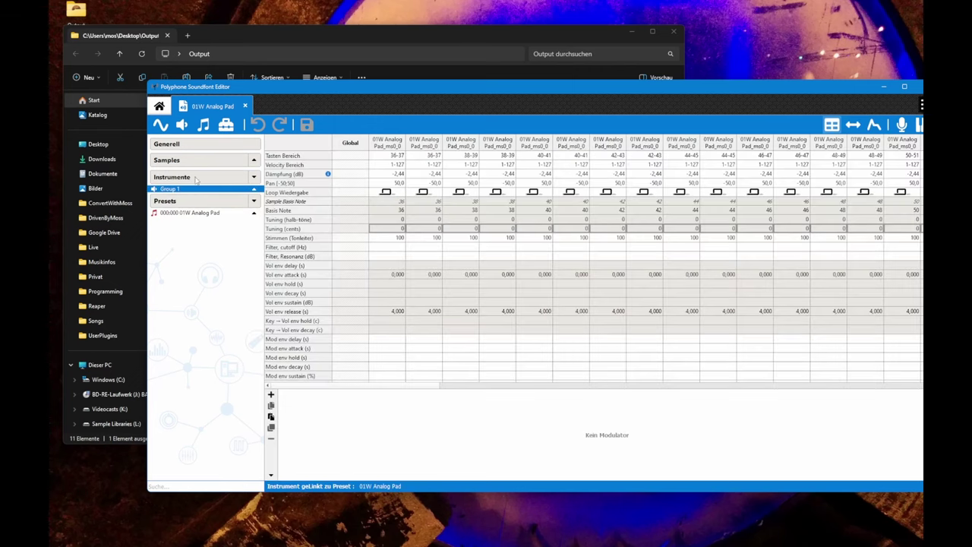
click(254, 161)
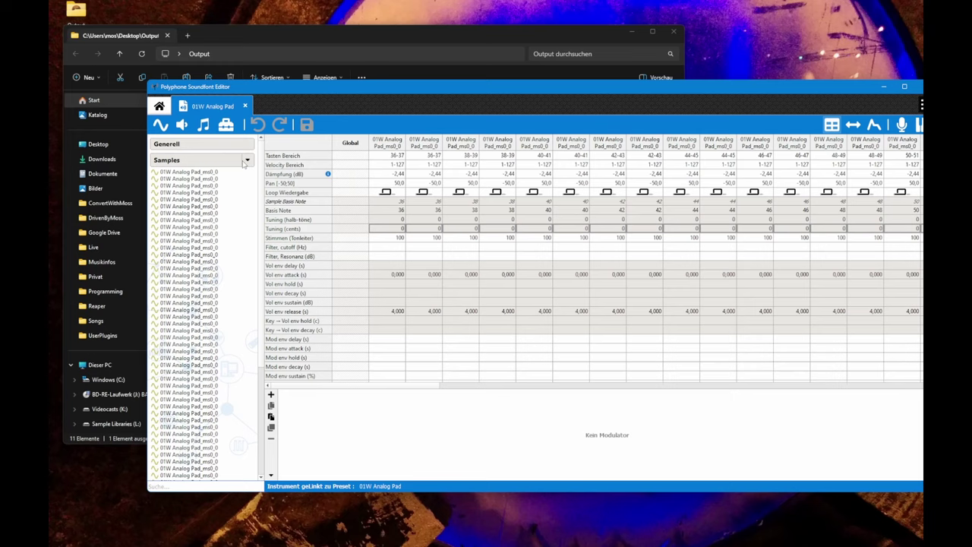
click(247, 161)
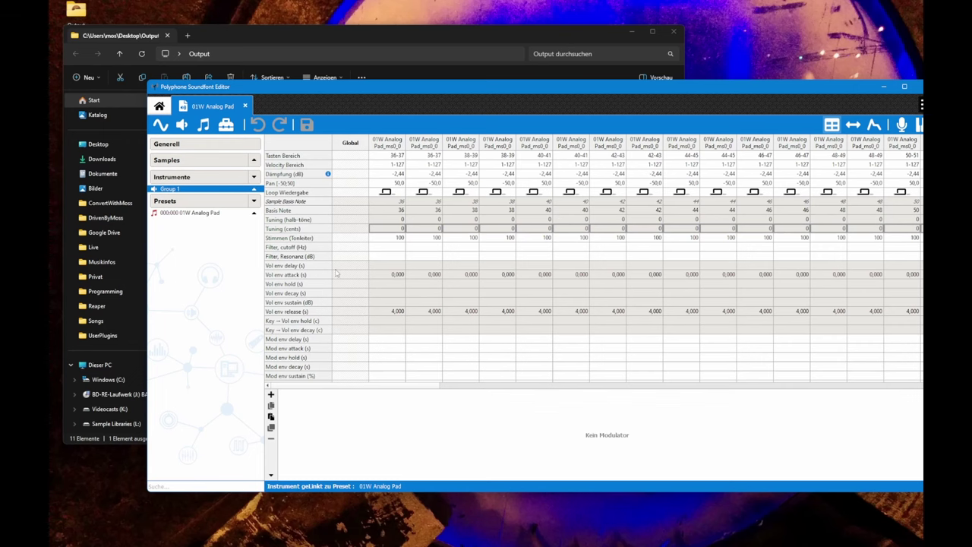
scroll(337, 274, down, 3)
scroll(336, 273, down, 2)
scroll(337, 272, up, 3)
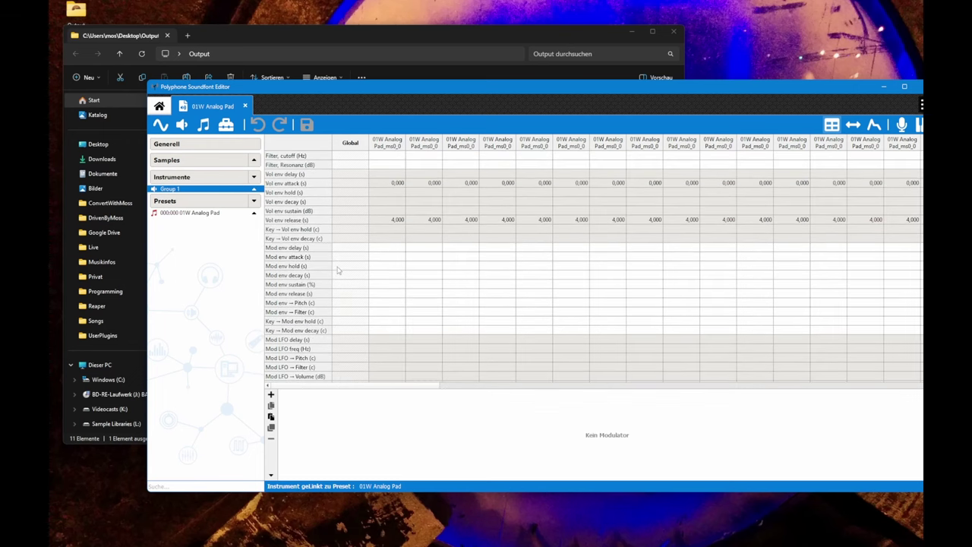
scroll(338, 269, down, 3)
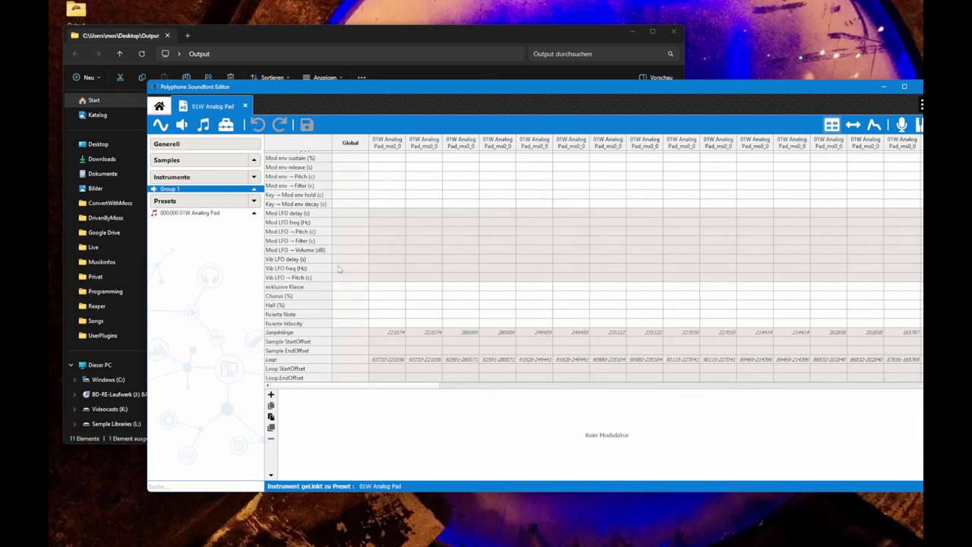
scroll(407, 257, up, 3)
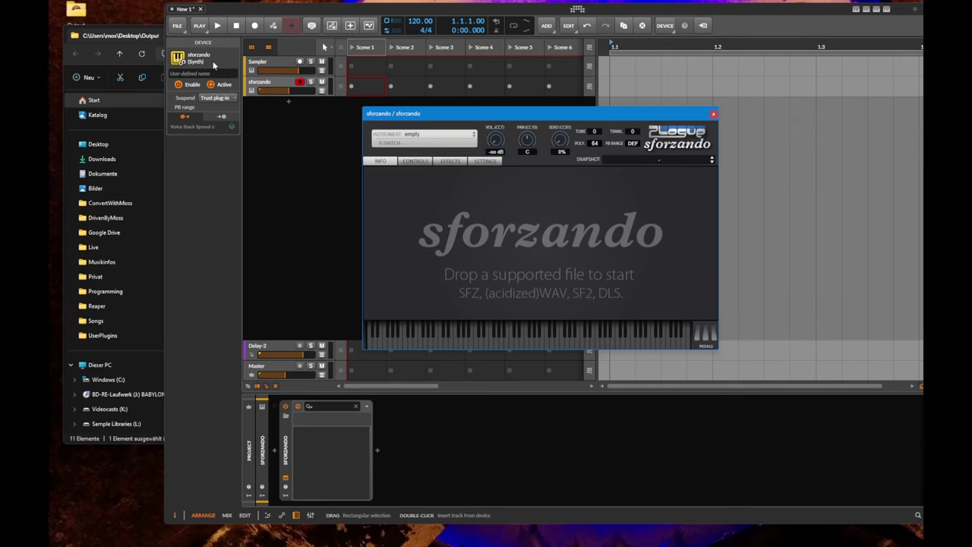
Switch from Bitwig back to the Explorer Output folder with Alt+Tab
key(alt+Tab)
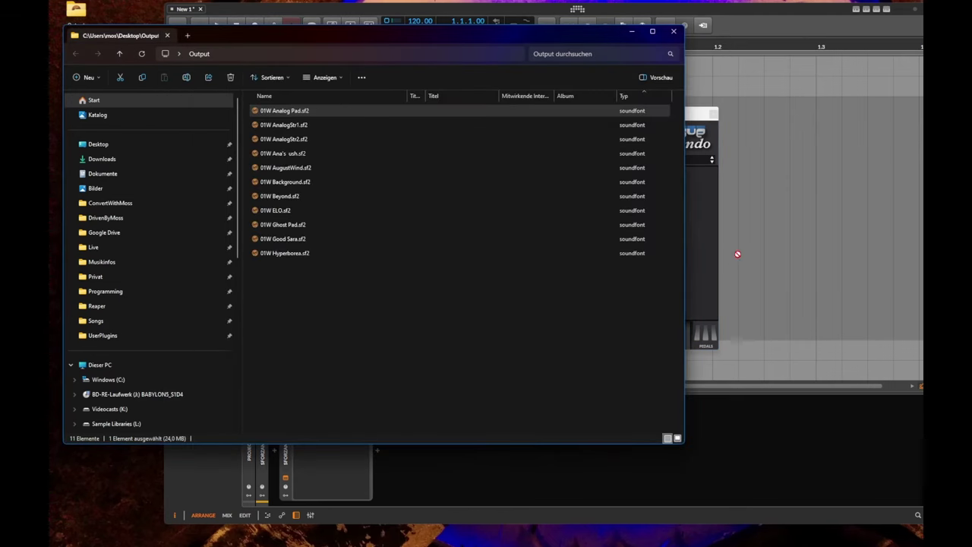
Load 01W Analog Pad.sf2 into sforzando and refocus Bitwig to play it
drag(278, 111, 693, 274)
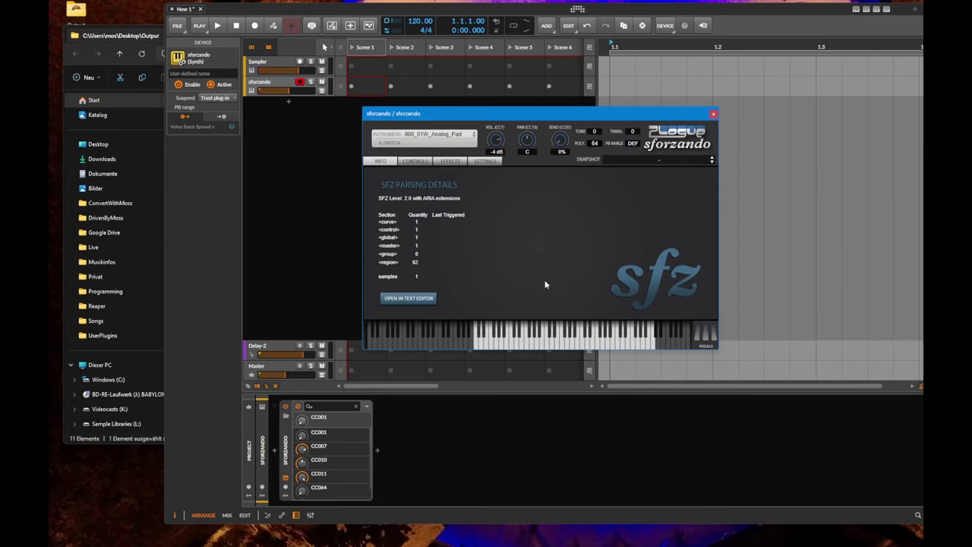
click(289, 115)
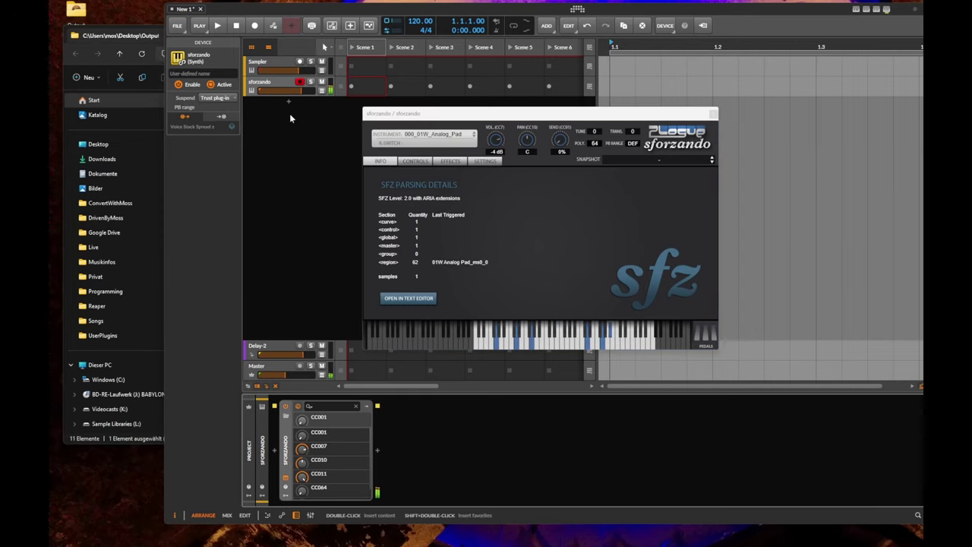